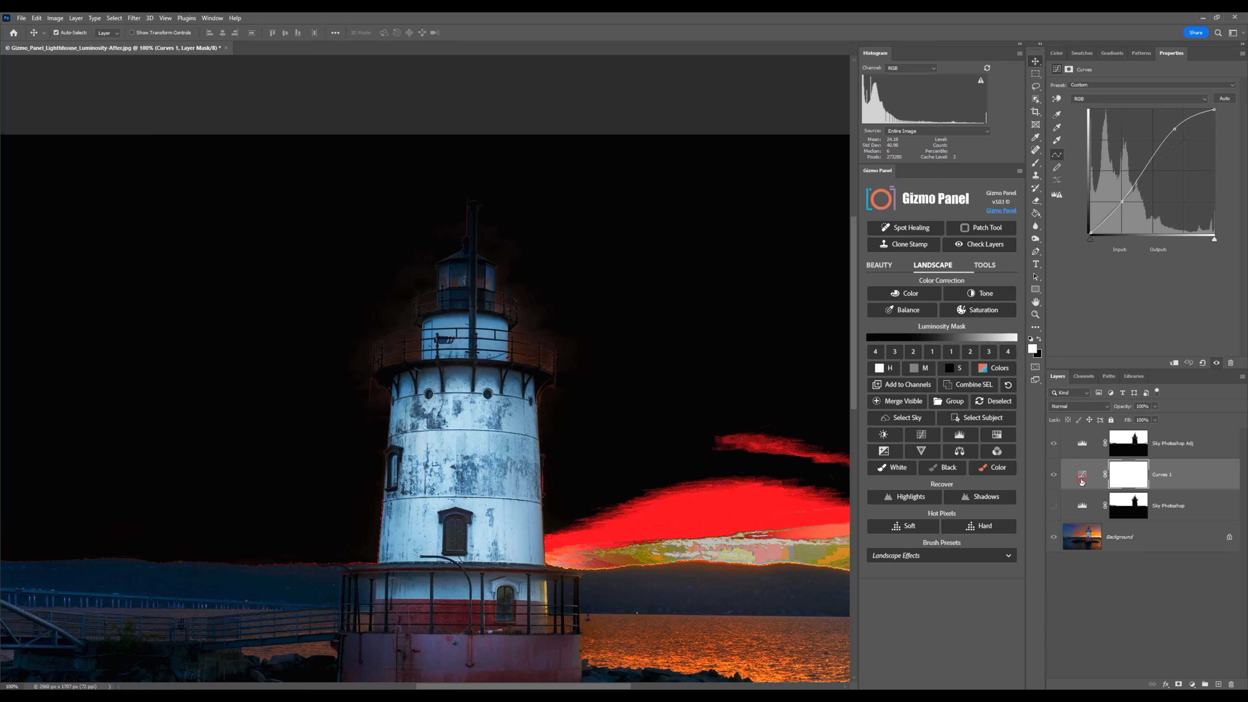
- Delete the Curves 1 adjustment layer and hide the Sky Photoshop Adj and Sky Photoshop layers
{"action": "left_click", "coordinate": [1235, 685]}
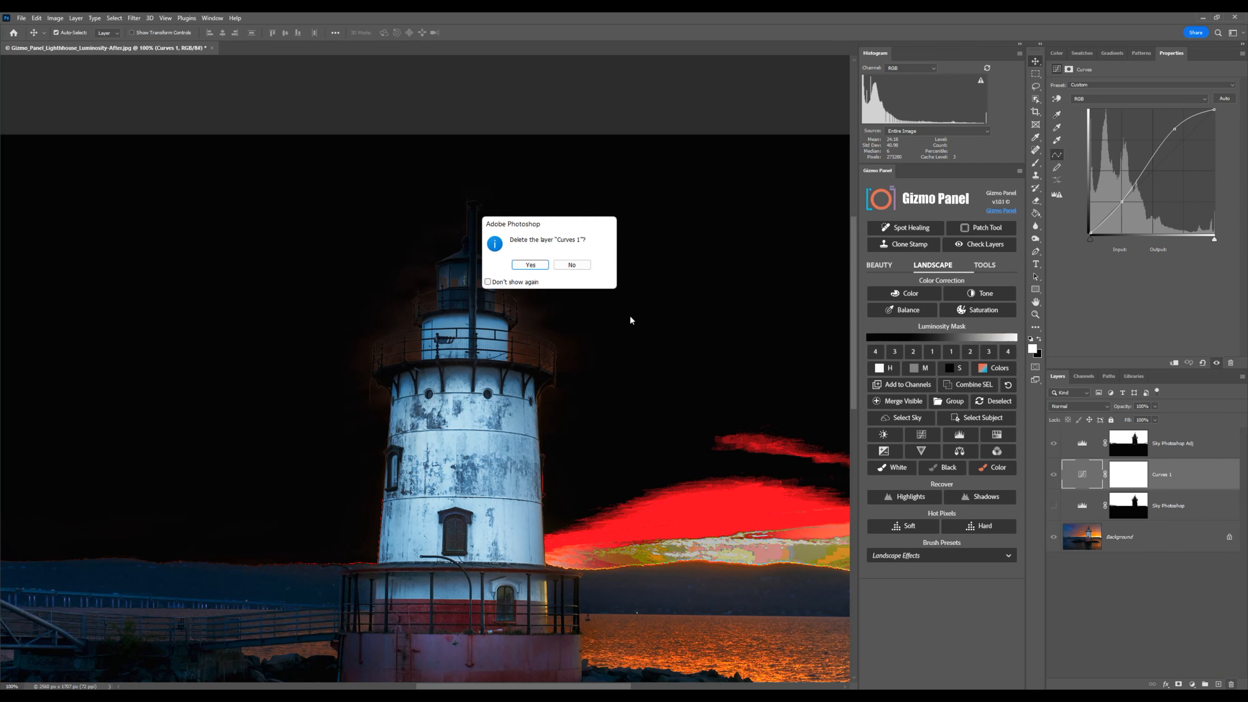
{"action": "left_click", "coordinate": [571, 265]}
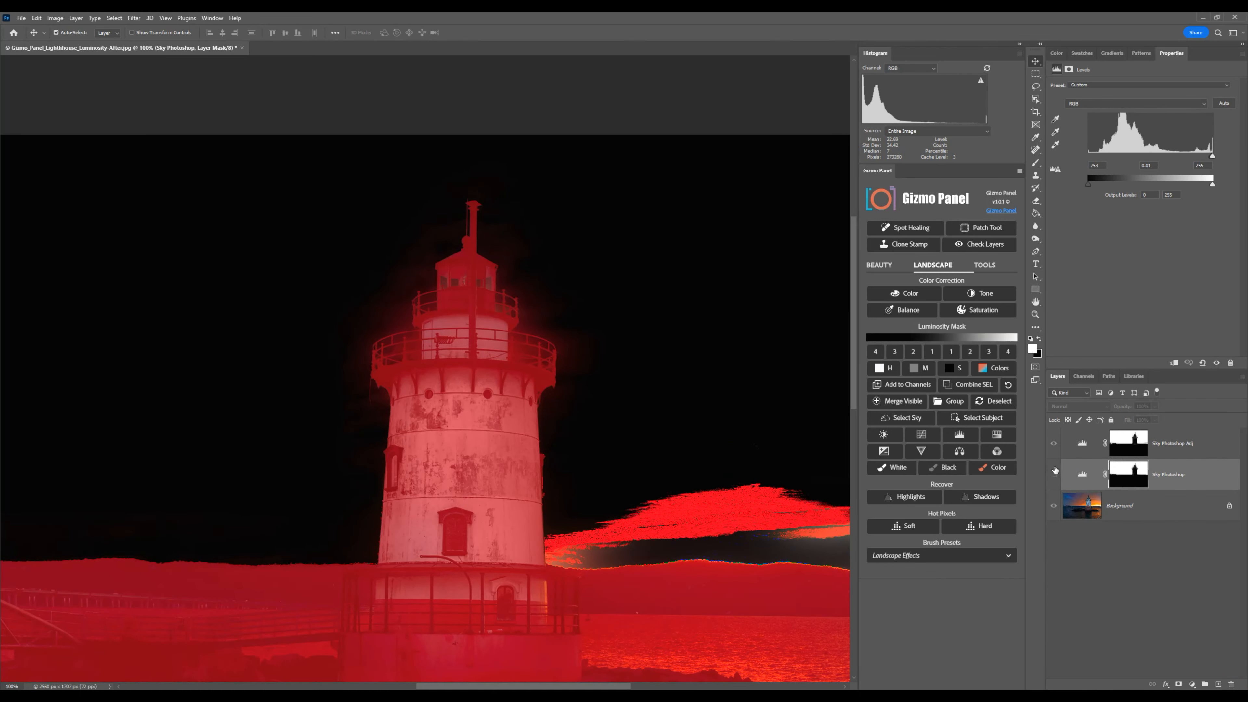
{"action": "left_click", "coordinate": [1053, 445]}
{"action": "left_click", "coordinate": [1053, 444]}
{"action": "left_click", "coordinate": [1055, 475]}
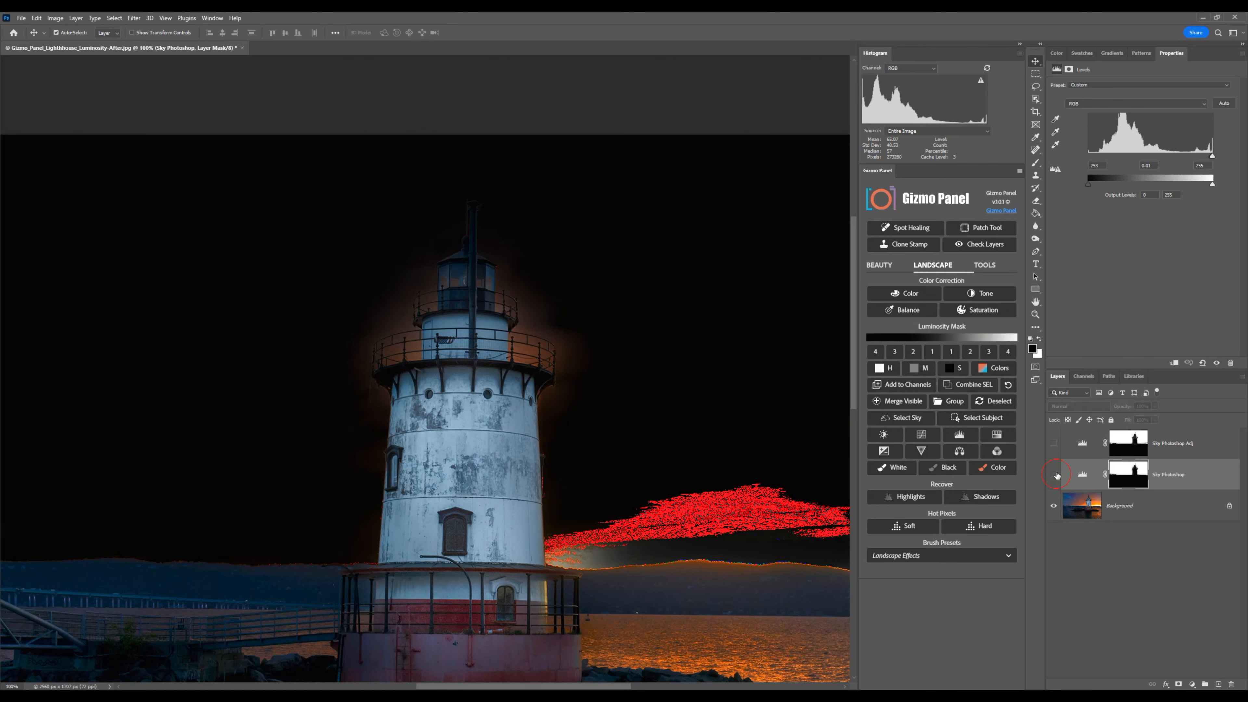
{"action": "left_click", "coordinate": [1056, 475]}
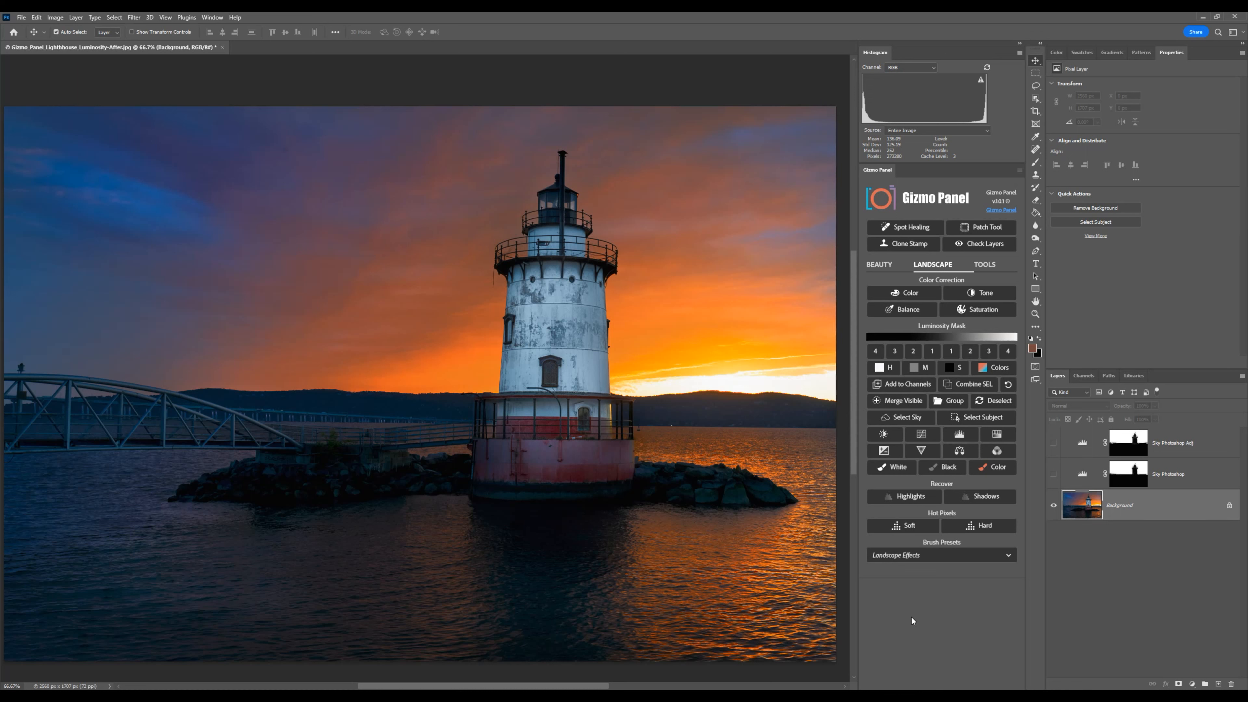
- Select the sky on the Background layer automatically, save that selection to the channels and check it there
{"action": "left_click", "coordinate": [114, 17]}
{"action": "left_click", "coordinate": [122, 163]}
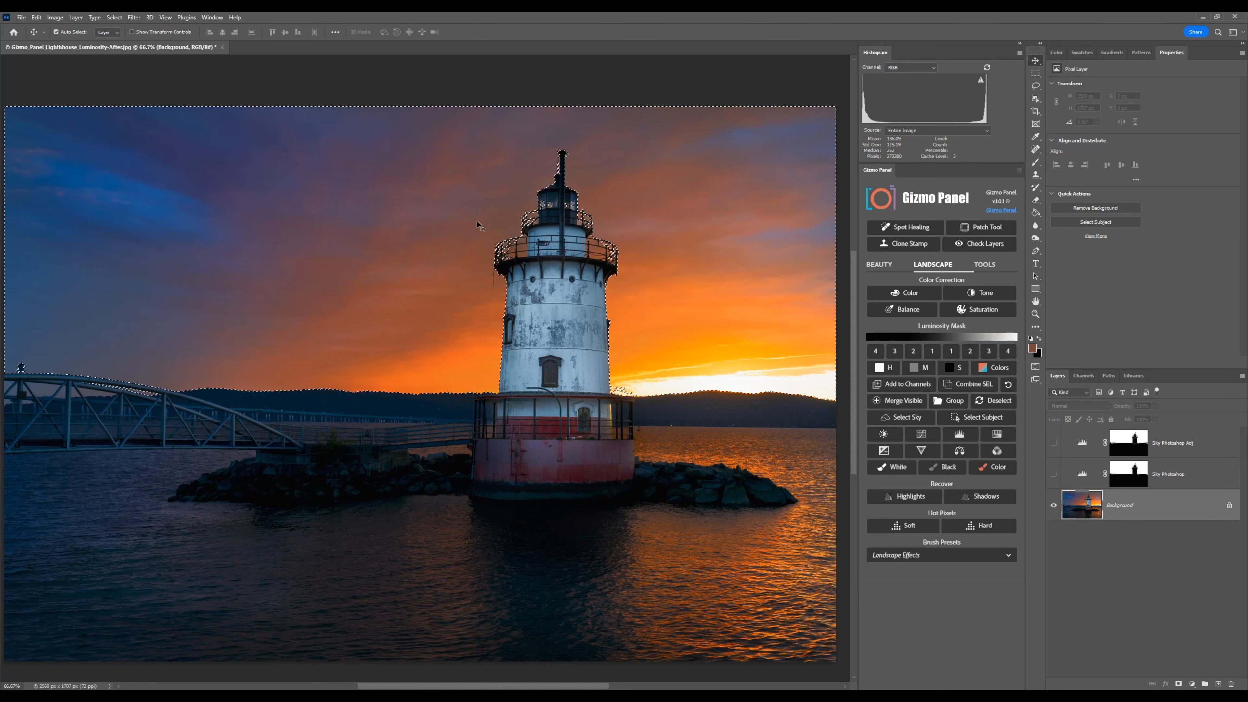
{"action": "key", "text": "space"}
{"action": "left_click", "coordinate": [686, 164], "text": "ctrl"}
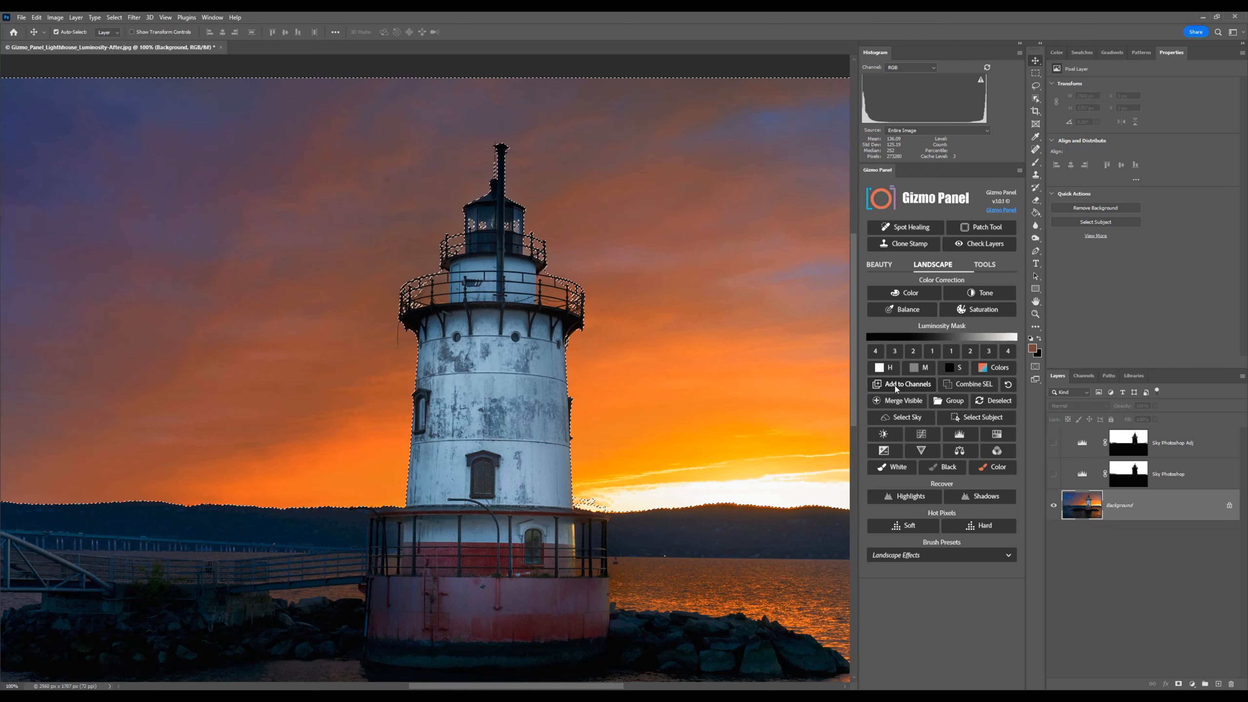
{"action": "left_click", "coordinate": [907, 385]}
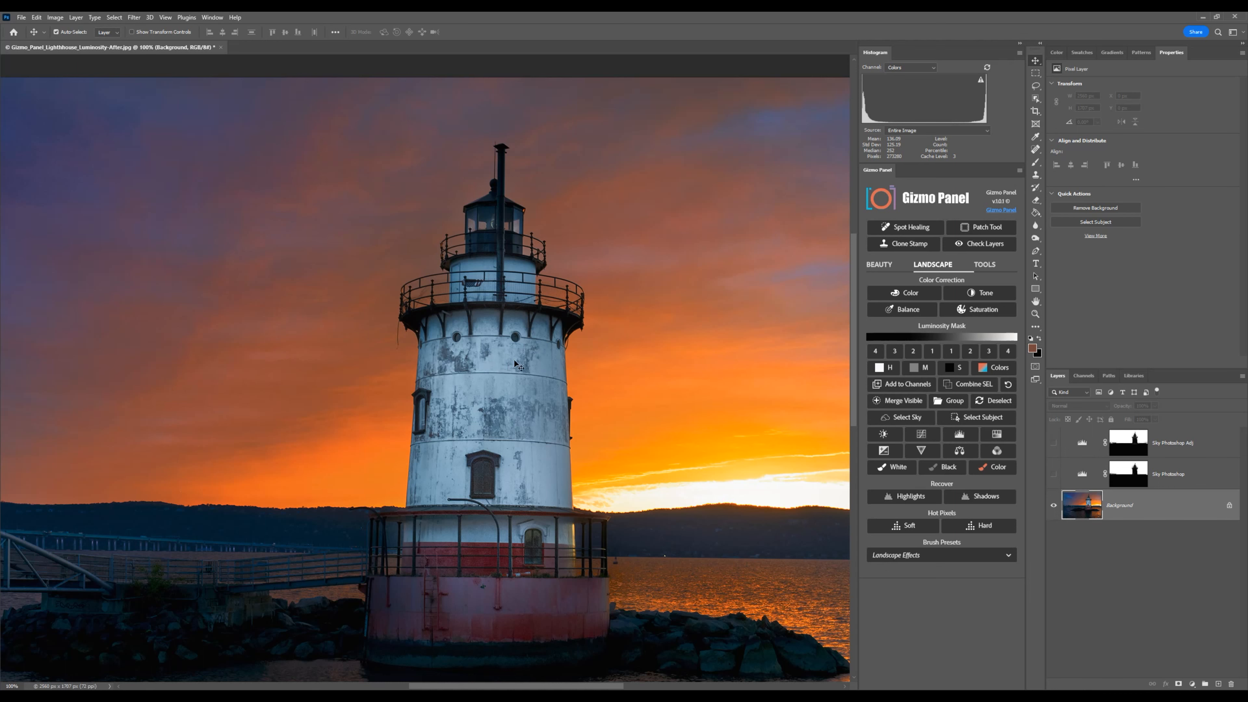
{"action": "scroll", "coordinate": [605, 421], "scroll_direction": "down", "scroll_amount": 1}
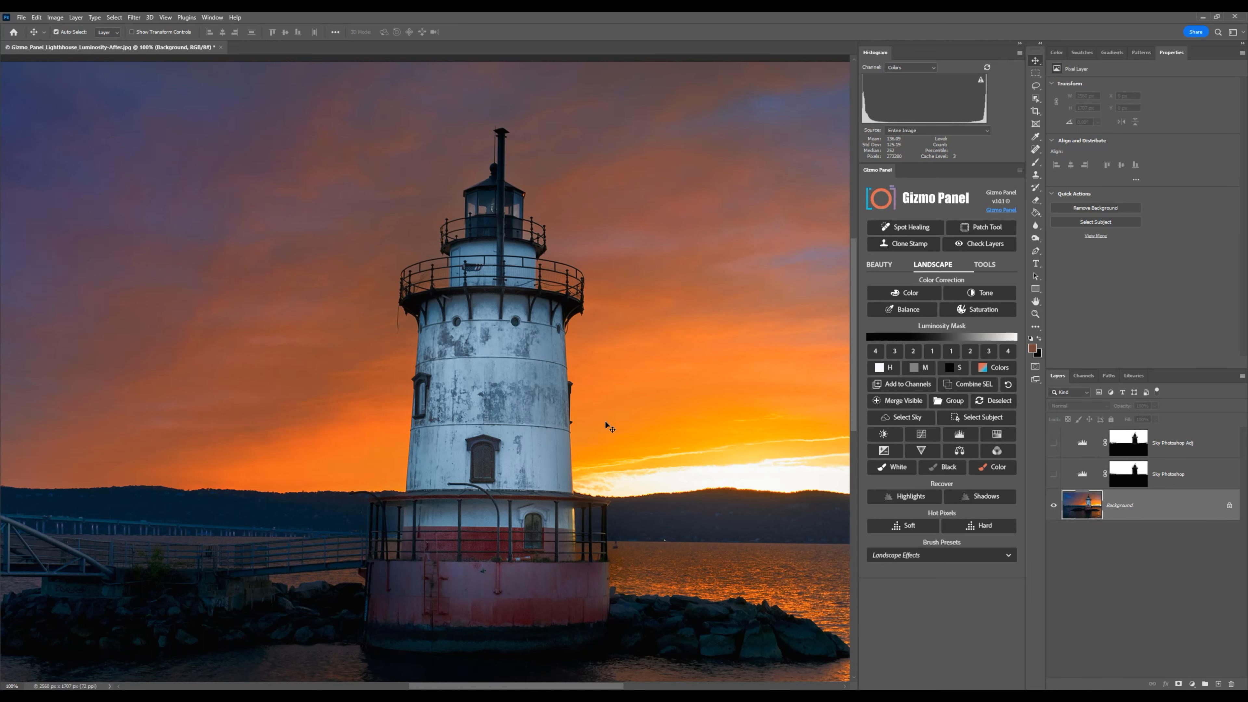
{"action": "key", "text": "ctrl+minus"}
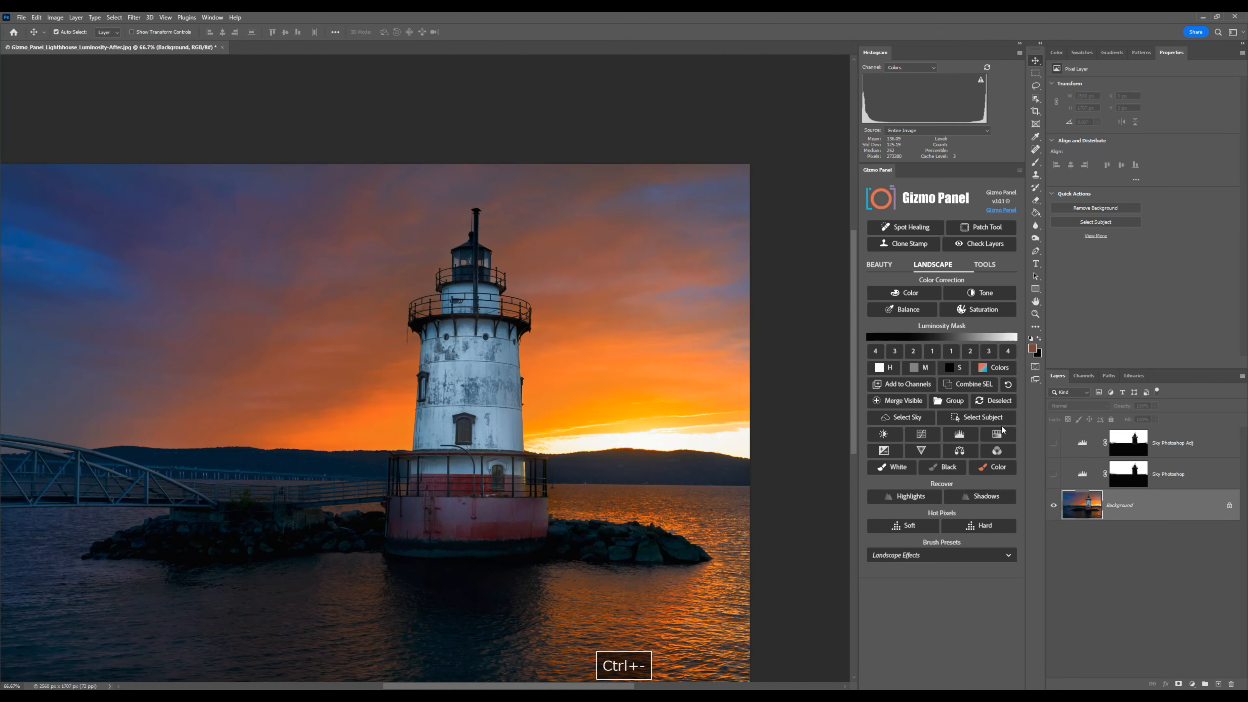
{"action": "left_click", "coordinate": [1083, 377]}
{"action": "left_click_drag", "start_coordinate": [627, 396], "coordinate": [699, 362]}
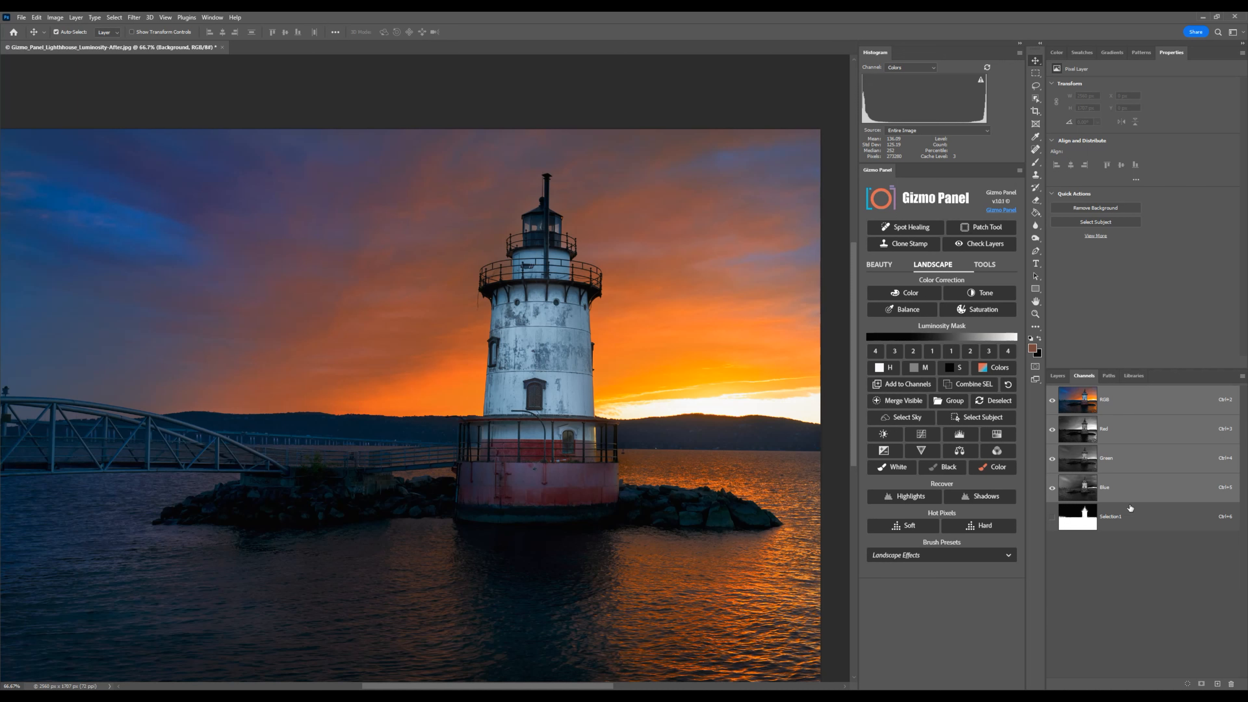
{"action": "left_click", "coordinate": [1058, 376]}
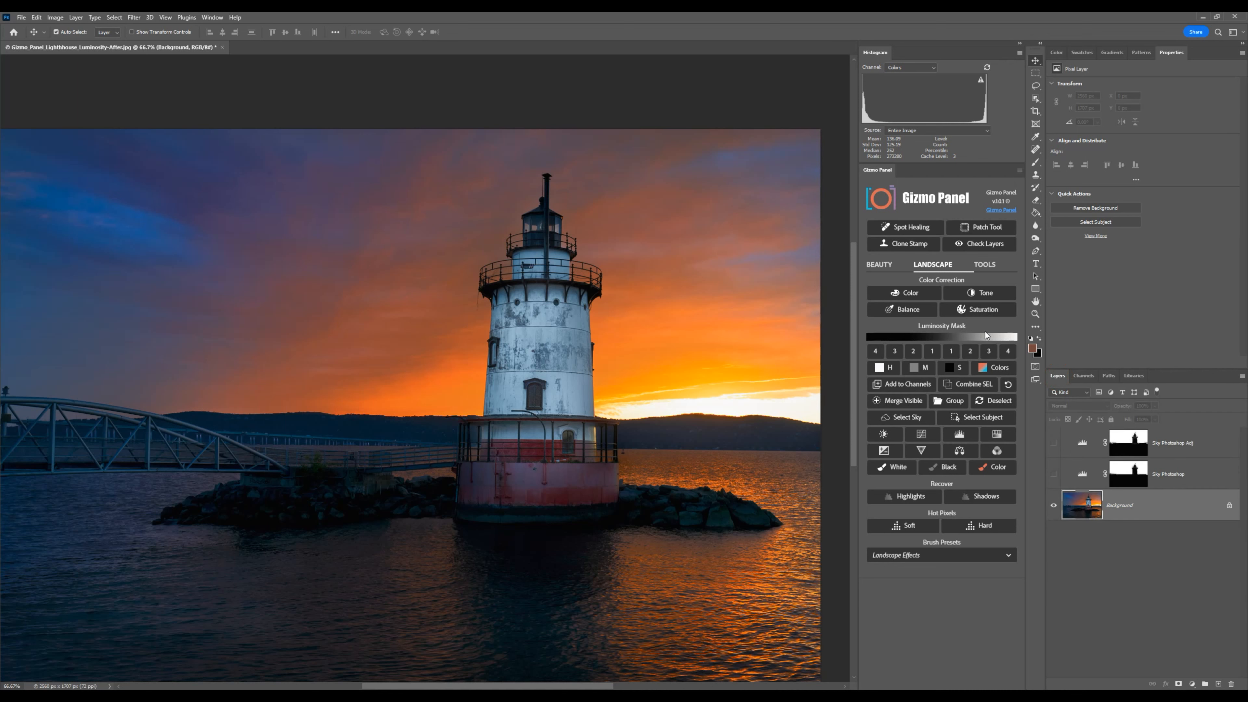
- Create a color-based selection sampled from the lighthouse's upper tower and add it to the channels as a second selection
{"action": "left_click", "coordinate": [1001, 369]}
{"action": "left_click_drag", "start_coordinate": [919, 247], "coordinate": [891, 223]}
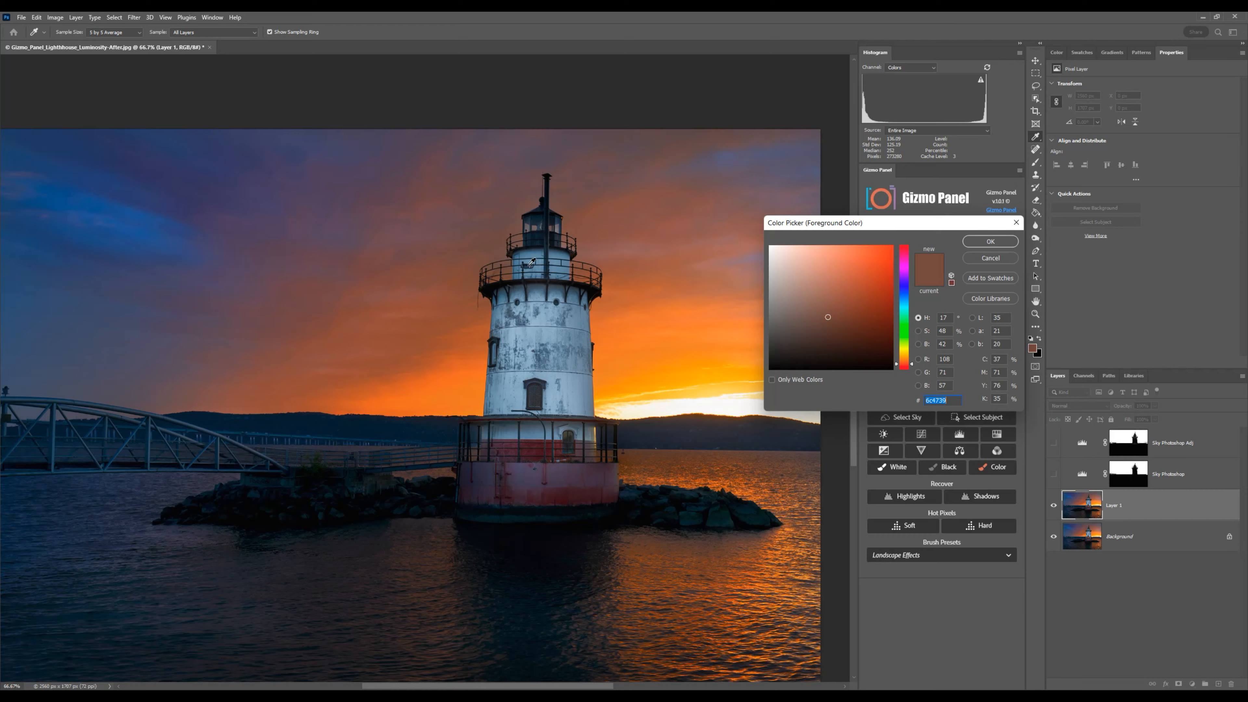
{"action": "left_click", "coordinate": [512, 266]}
{"action": "left_click", "coordinate": [989, 241]}
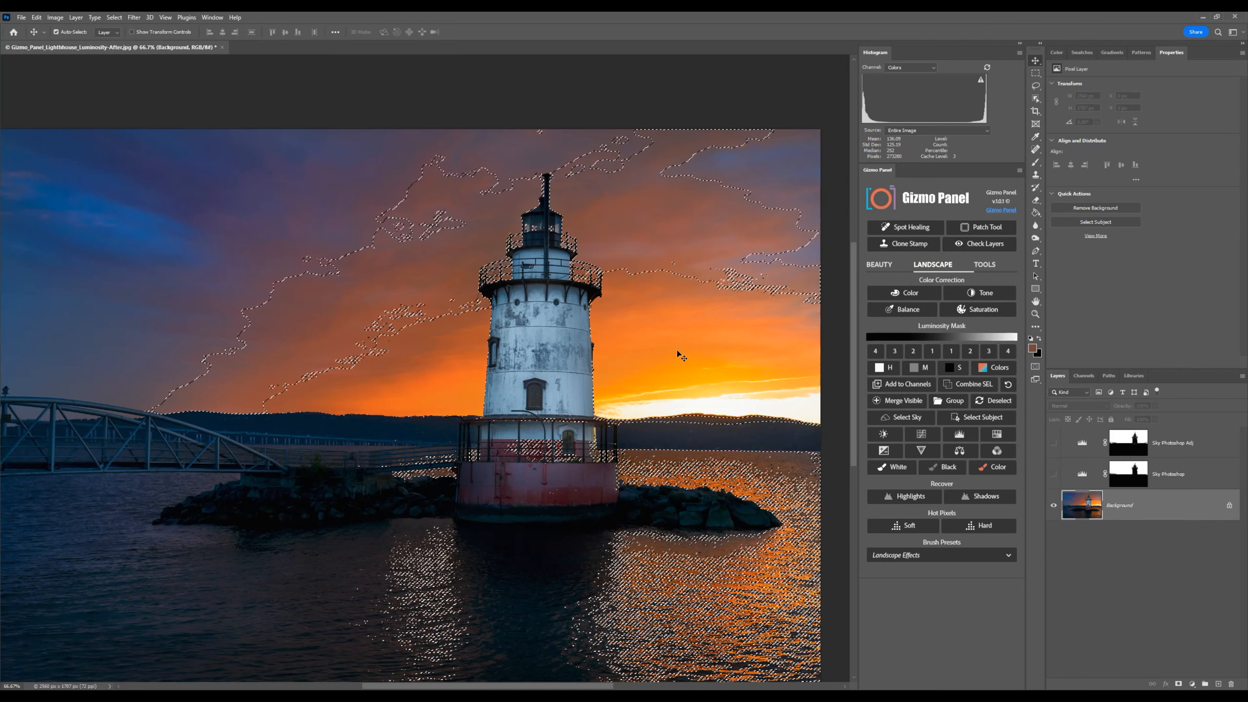
{"action": "key", "text": "space"}
{"action": "mouse_move", "coordinate": [719, 362]}
{"action": "left_mouse_down"}
{"action": "mouse_move", "coordinate": [684, 317]}
{"action": "mouse_move", "coordinate": [702, 357]}
{"action": "left_mouse_up"}
{"action": "left_click", "coordinate": [900, 383]}
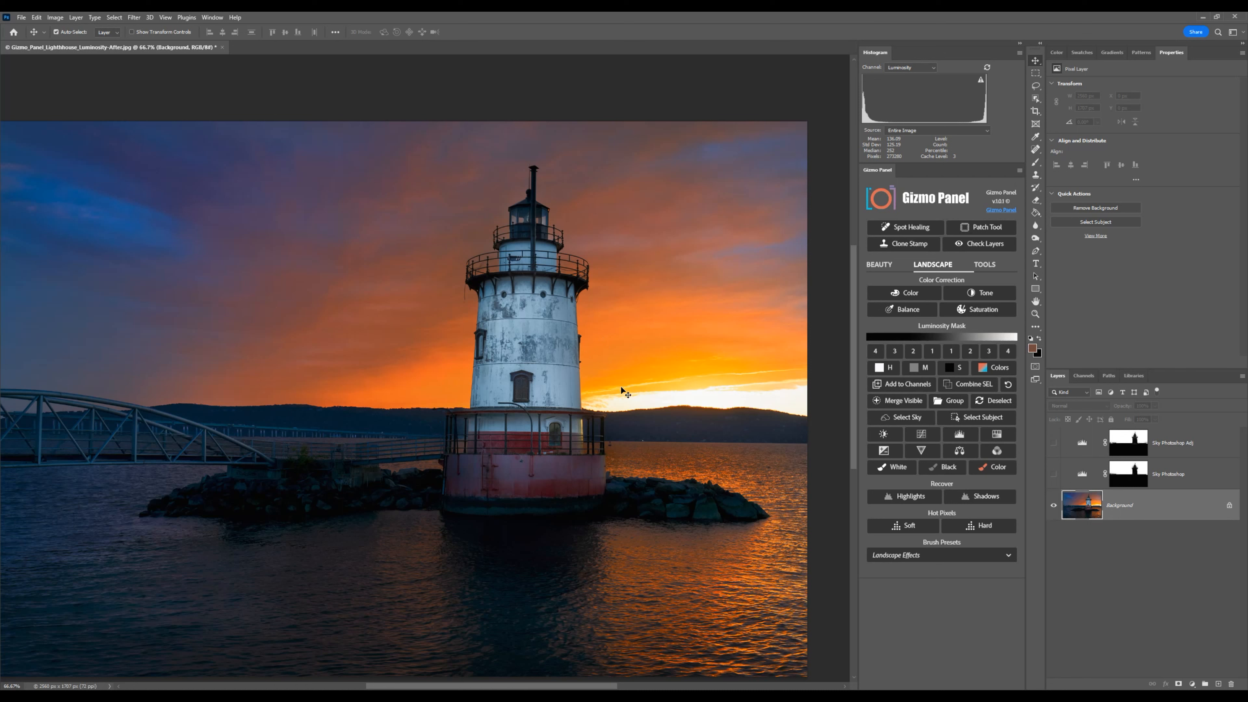
{"action": "left_click", "coordinate": [1089, 376]}
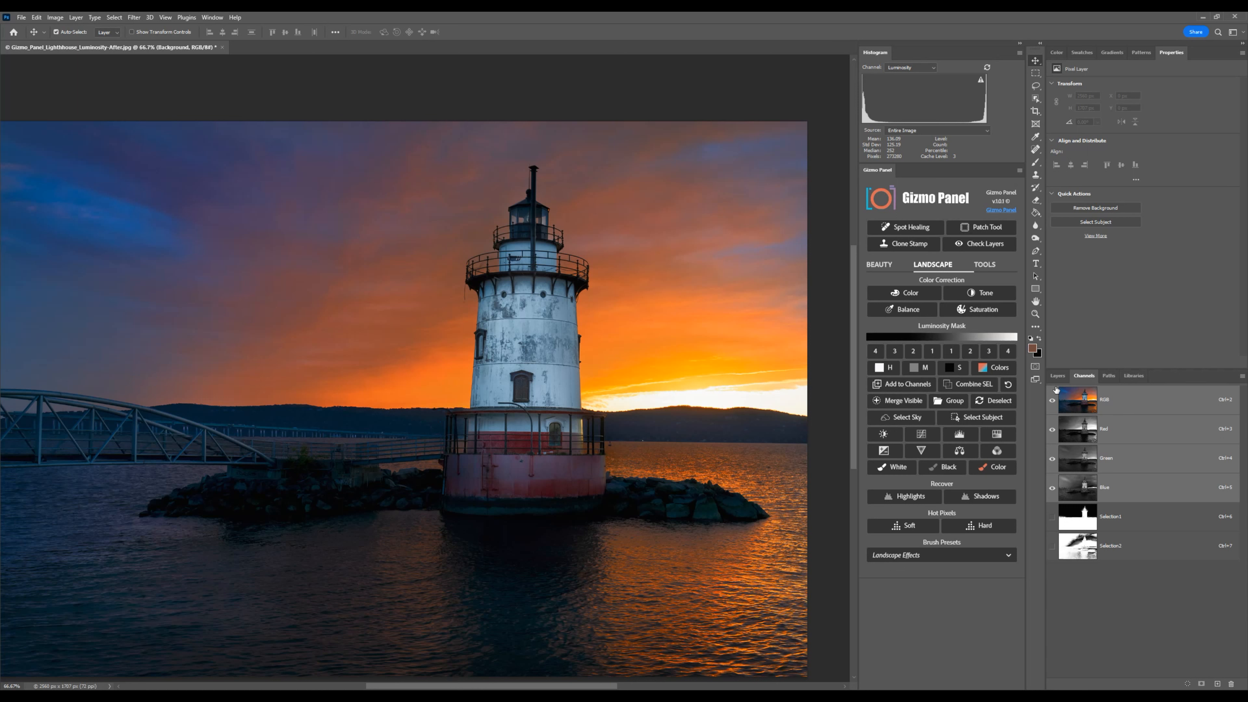
{"action": "left_click", "coordinate": [1056, 376]}
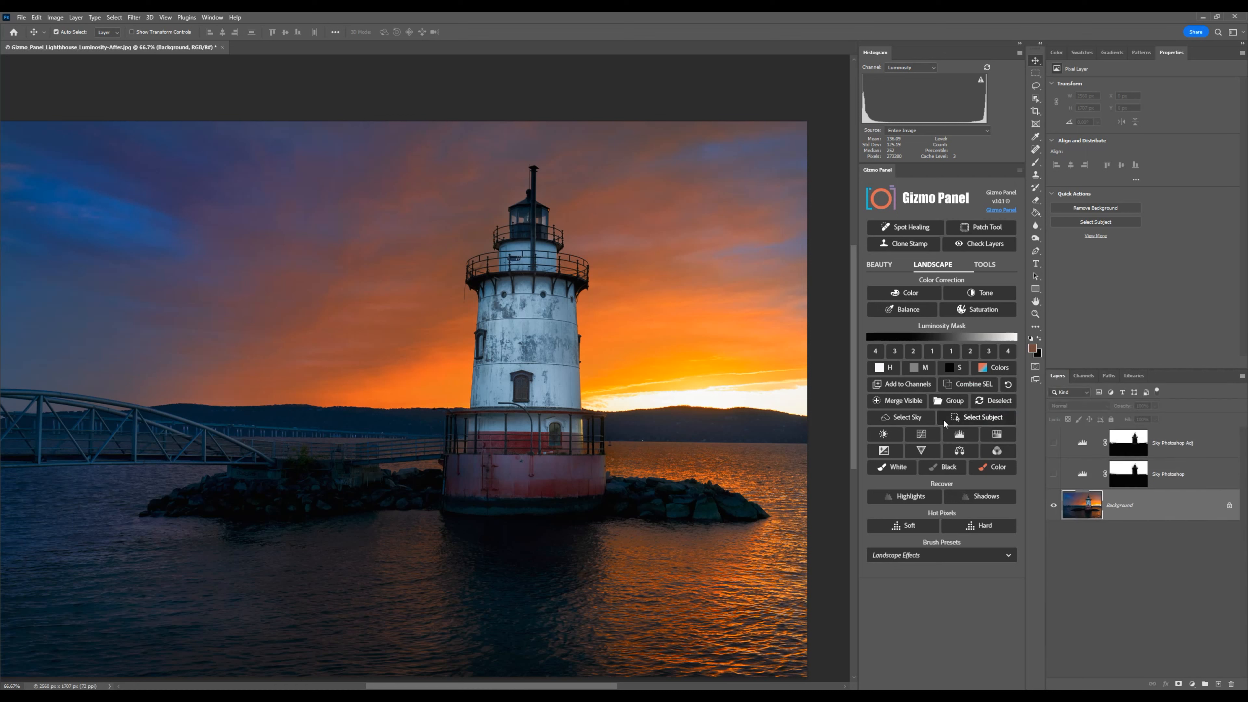
- Combine the saved sky and color selections into one and inspect its edges around the lighthouse
{"action": "left_click", "coordinate": [976, 385]}
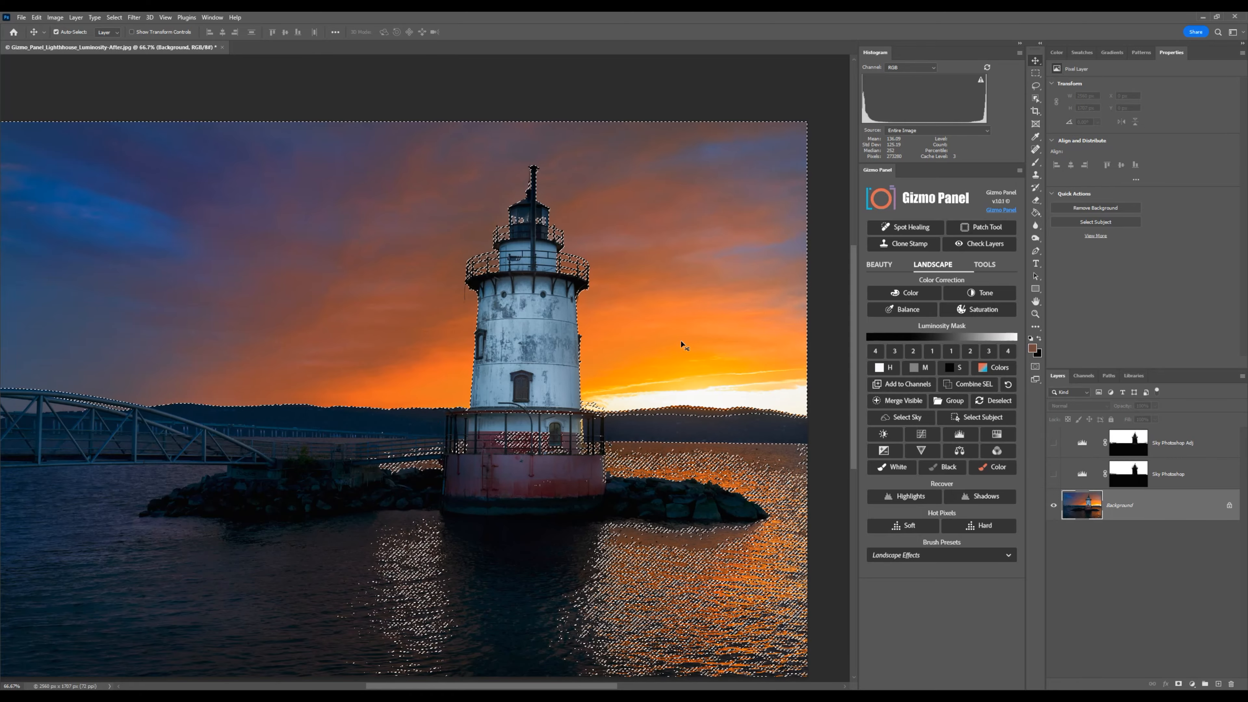
{"action": "key", "text": "space"}
{"action": "left_click_drag", "start_coordinate": [663, 329], "coordinate": [624, 326]}
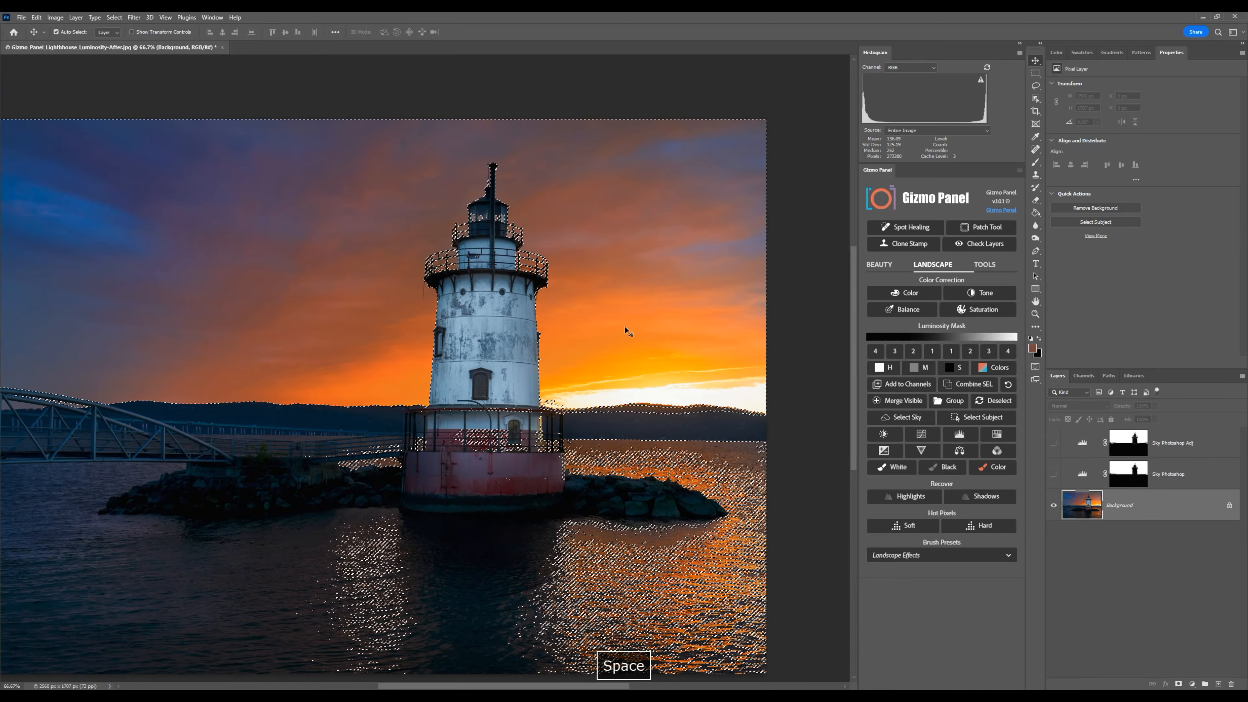
{"action": "key", "text": "ctrl+plus"}
{"action": "key", "text": "space"}
{"action": "left_click_drag", "start_coordinate": [604, 310], "coordinate": [551, 368]}
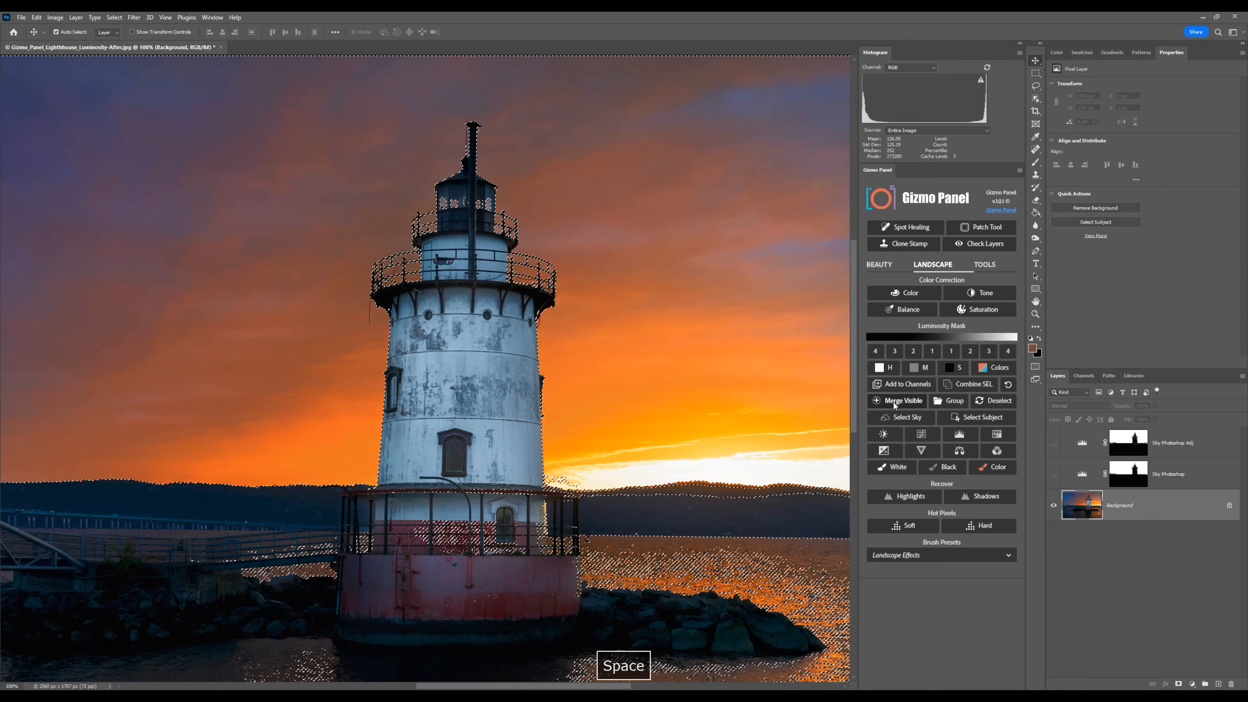
{"action": "key", "text": "ctrl+equal"}
{"action": "key", "text": "space"}
{"action": "left_click_drag", "start_coordinate": [616, 291], "coordinate": [523, 421]}
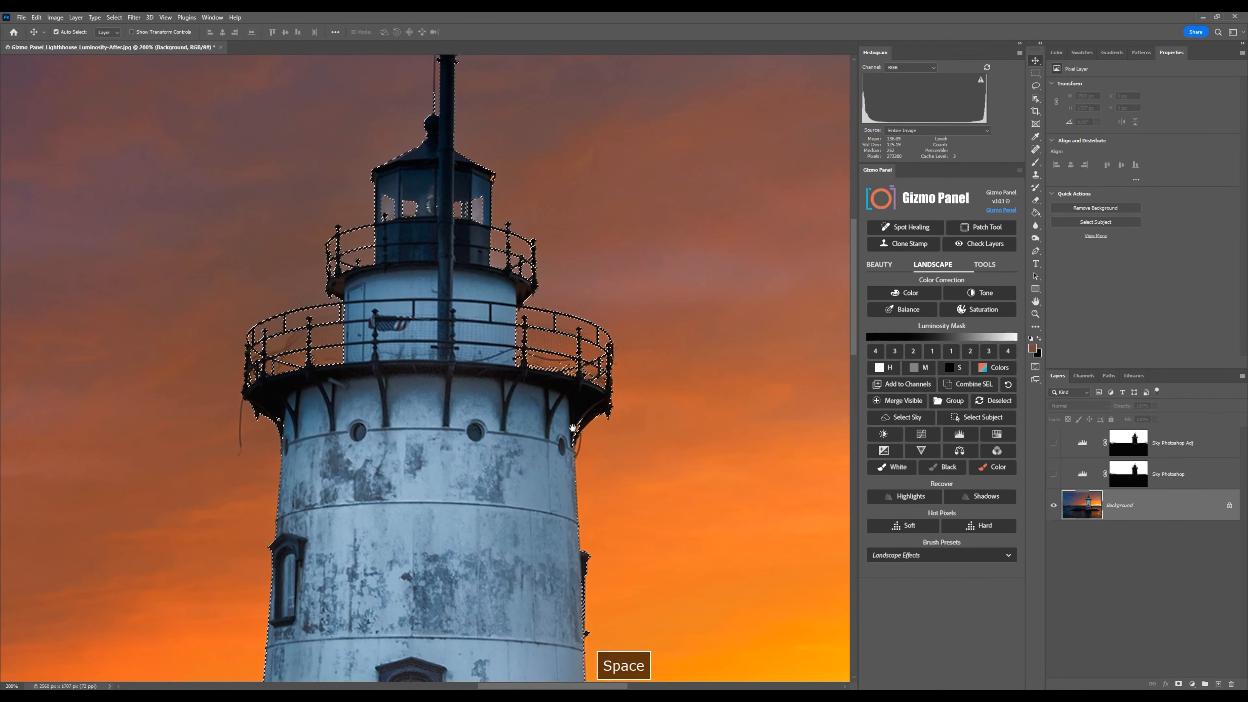
- Add a Levels adjustment layer masked by the combined selection, with input levels of 253, 0.76 and 255
{"action": "left_click", "coordinate": [1193, 684]}
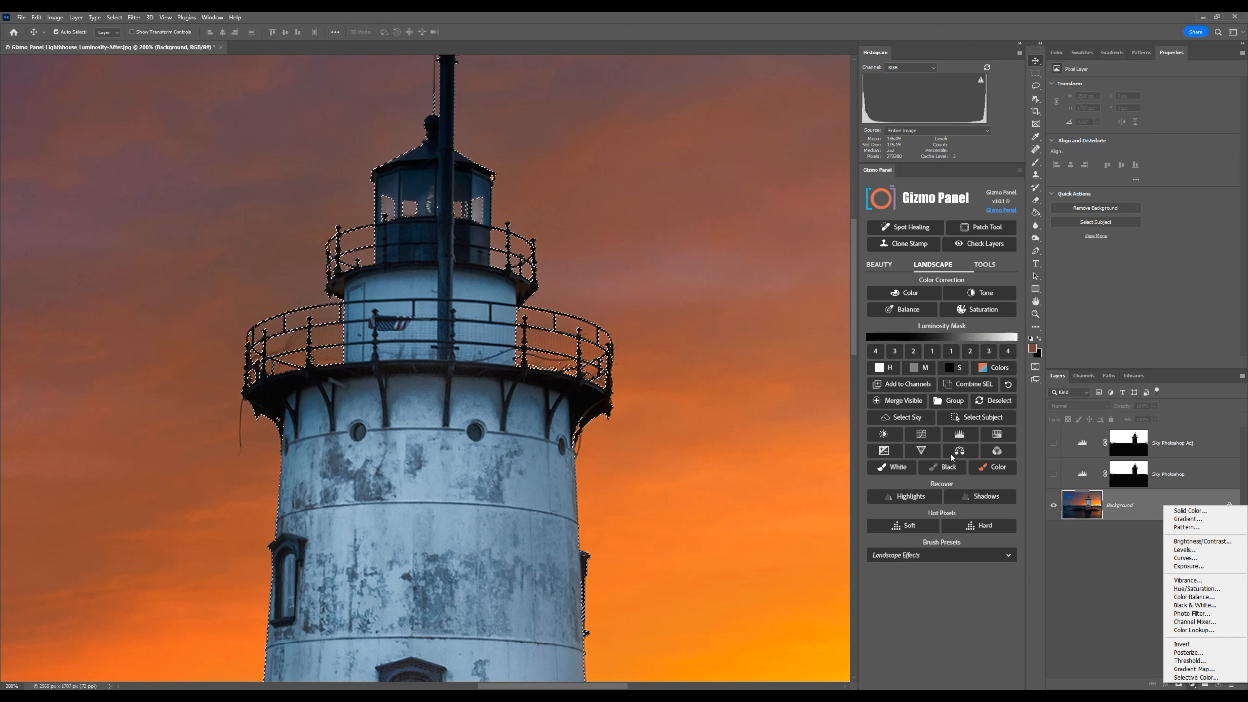
{"action": "left_click", "coordinate": [959, 434]}
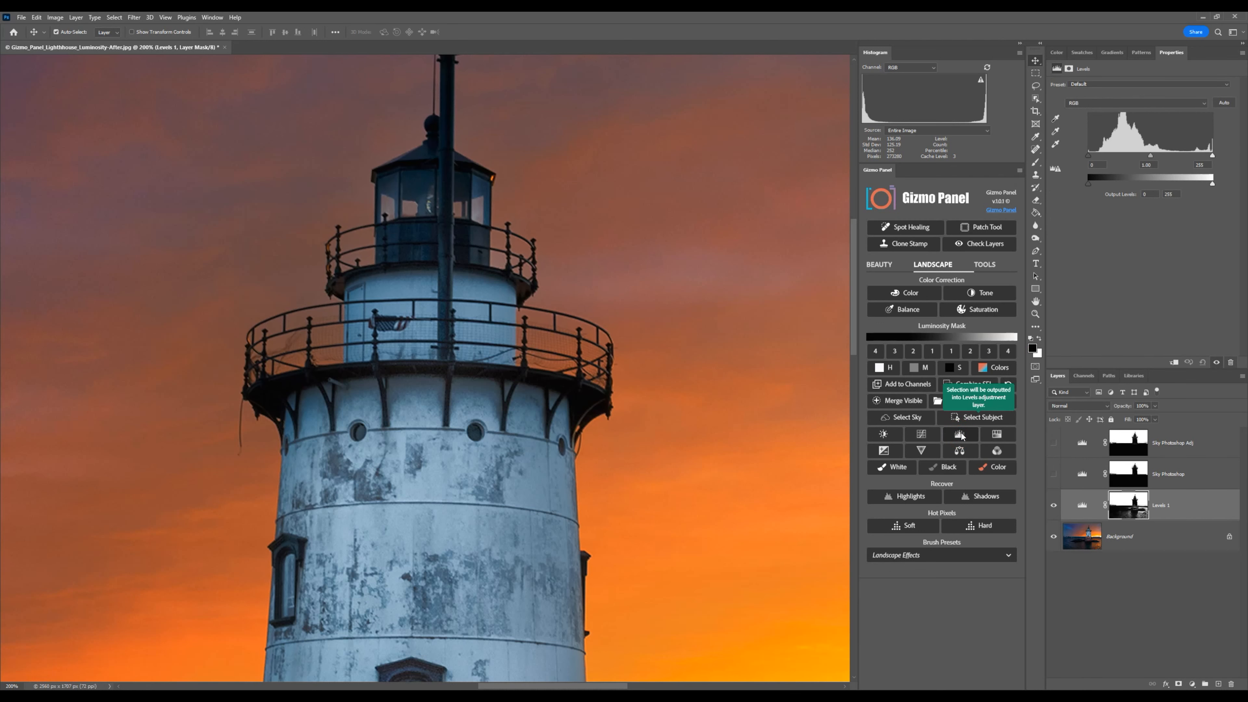
{"action": "left_click_drag", "start_coordinate": [1151, 157], "coordinate": [1211, 156]}
{"action": "key", "text": "space"}
{"action": "mouse_move", "coordinate": [733, 351]}
{"action": "left_mouse_down"}
{"action": "mouse_move", "coordinate": [747, 312]}
{"action": "mouse_move", "coordinate": [738, 273]}
{"action": "mouse_move", "coordinate": [732, 329]}
{"action": "left_mouse_up"}
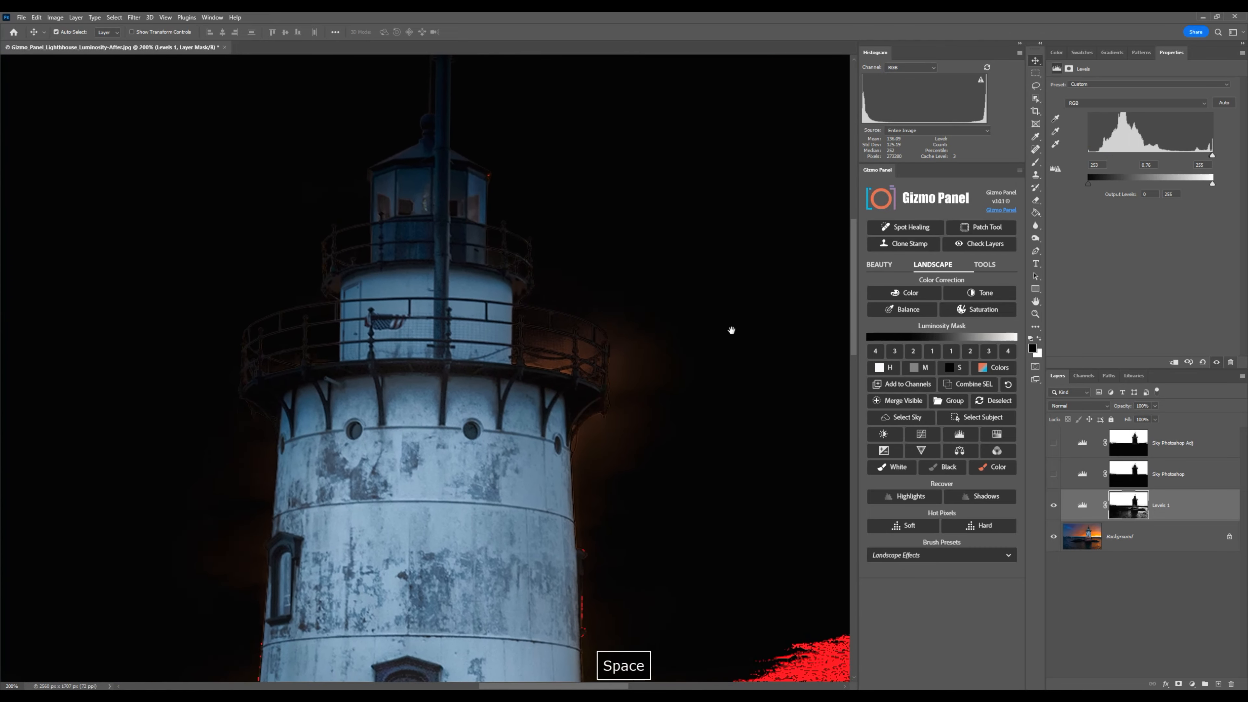
{"action": "key", "text": "ctrl+minus"}
{"action": "key", "text": "space"}
{"action": "left_click_drag", "start_coordinate": [671, 356], "coordinate": [719, 245]}
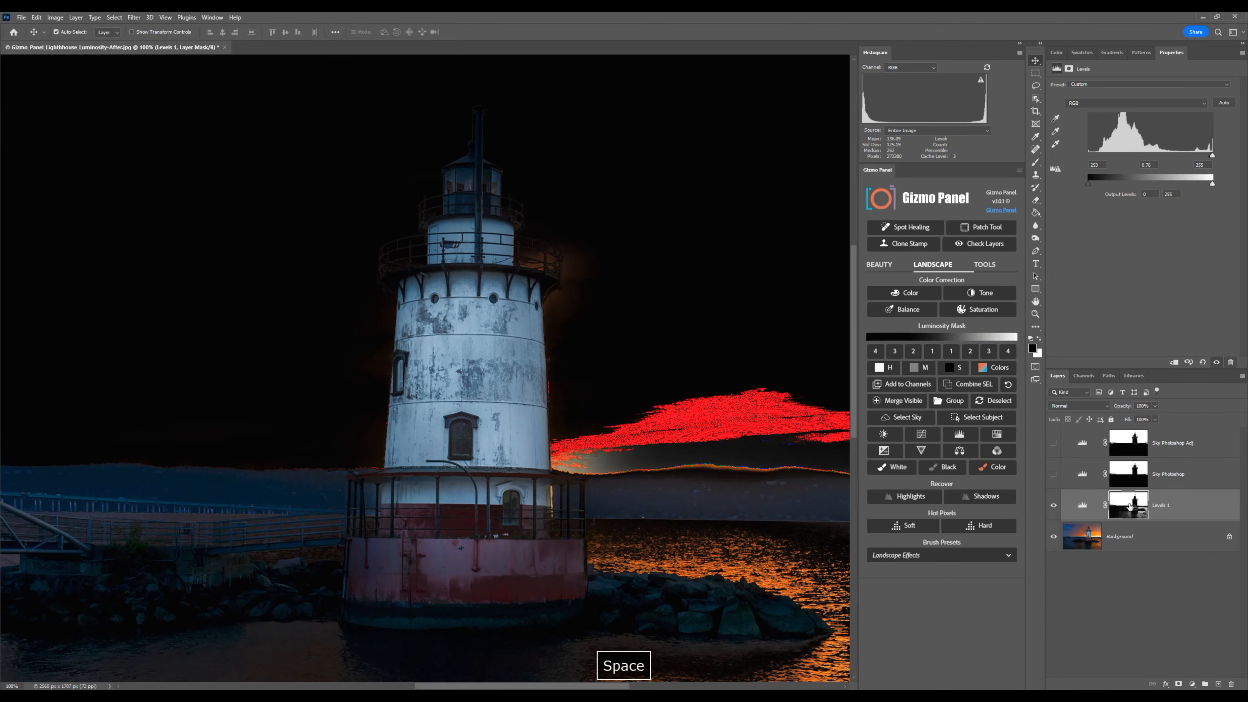
- Inspect the new Levels layer's mask in grayscale and as a red overlay, and rename the layer Gizmo Panel
{"action": "left_click", "coordinate": [1130, 509], "text": "alt"}
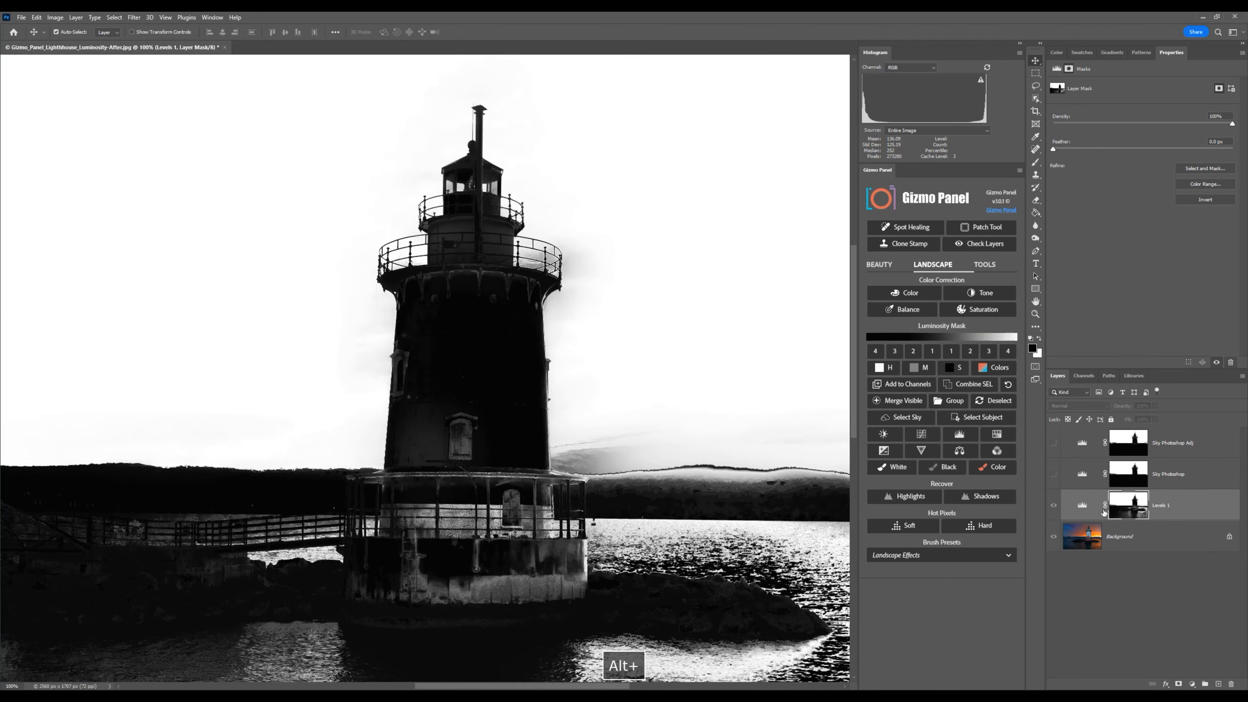
{"action": "left_click", "coordinate": [1082, 507]}
{"action": "key", "text": "backslash"}
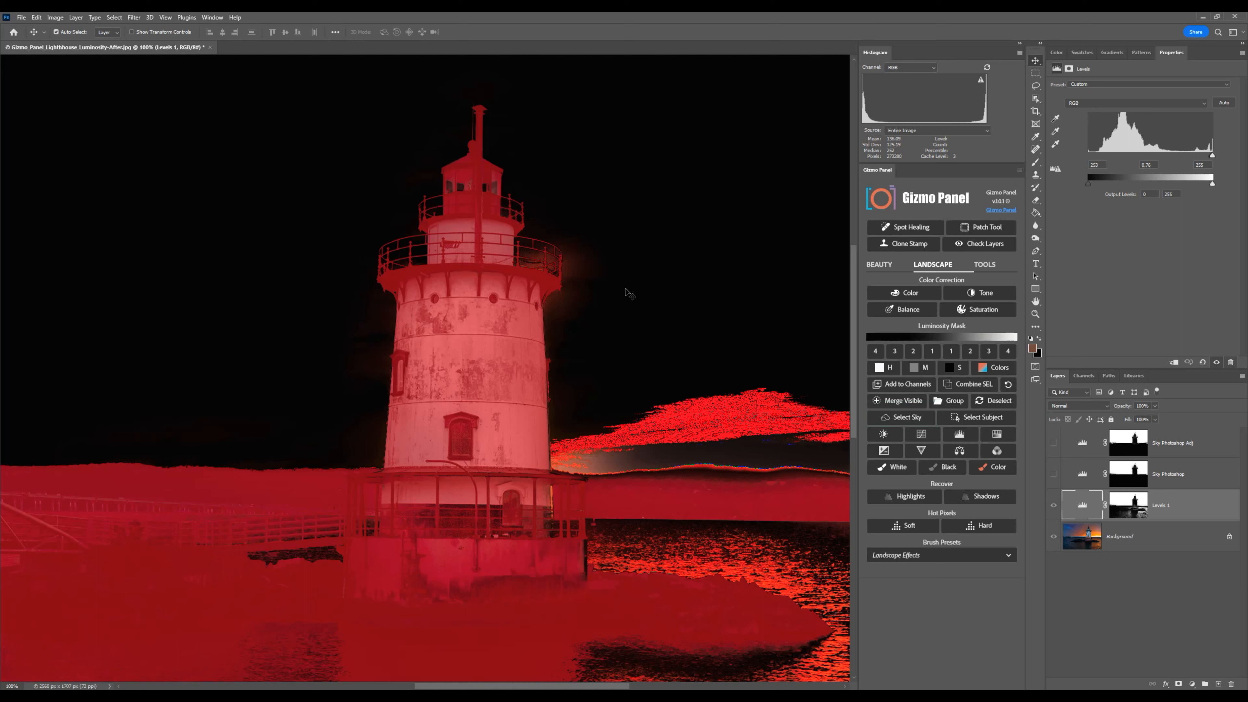
{"action": "double_click", "coordinate": [1164, 505]}
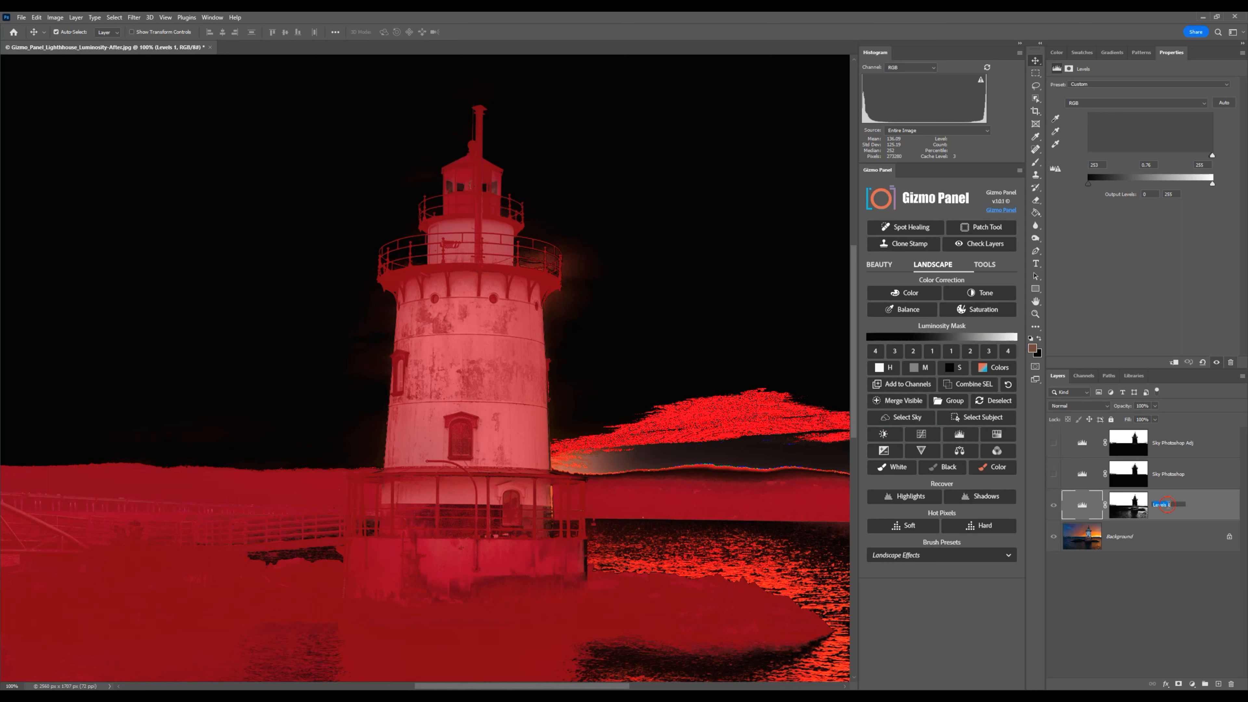
{"action": "type", "text": "Gizmo Panel"}
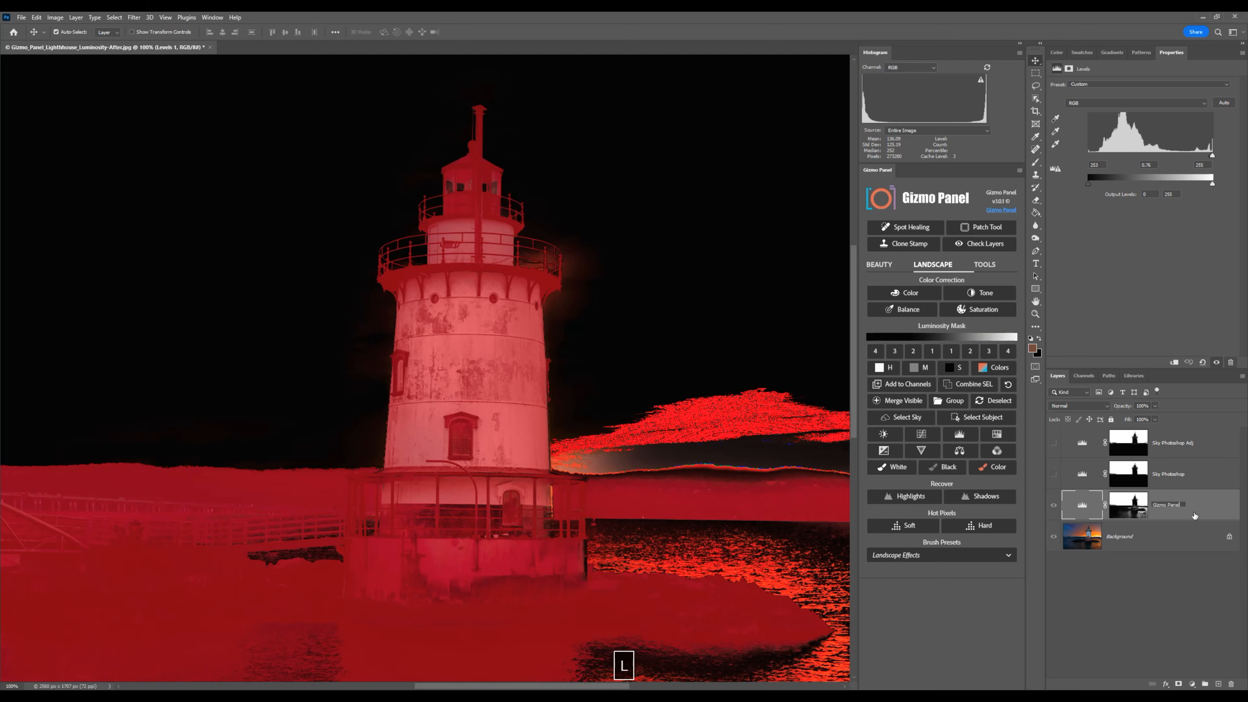
{"action": "key", "text": "Return"}
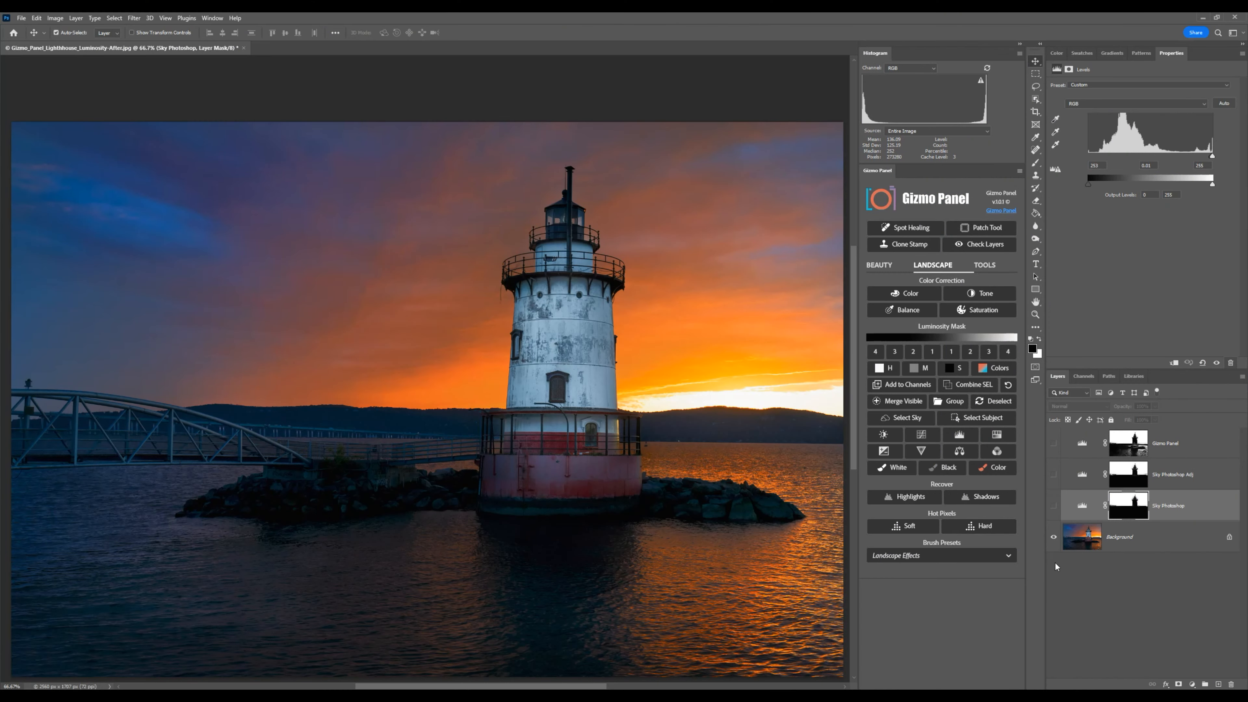
- Compare the three masks by showing and hiding the Sky Photoshop, Sky Photoshop Adj and Gizmo Panel layers one at a time
{"action": "left_click", "coordinate": [1053, 505]}
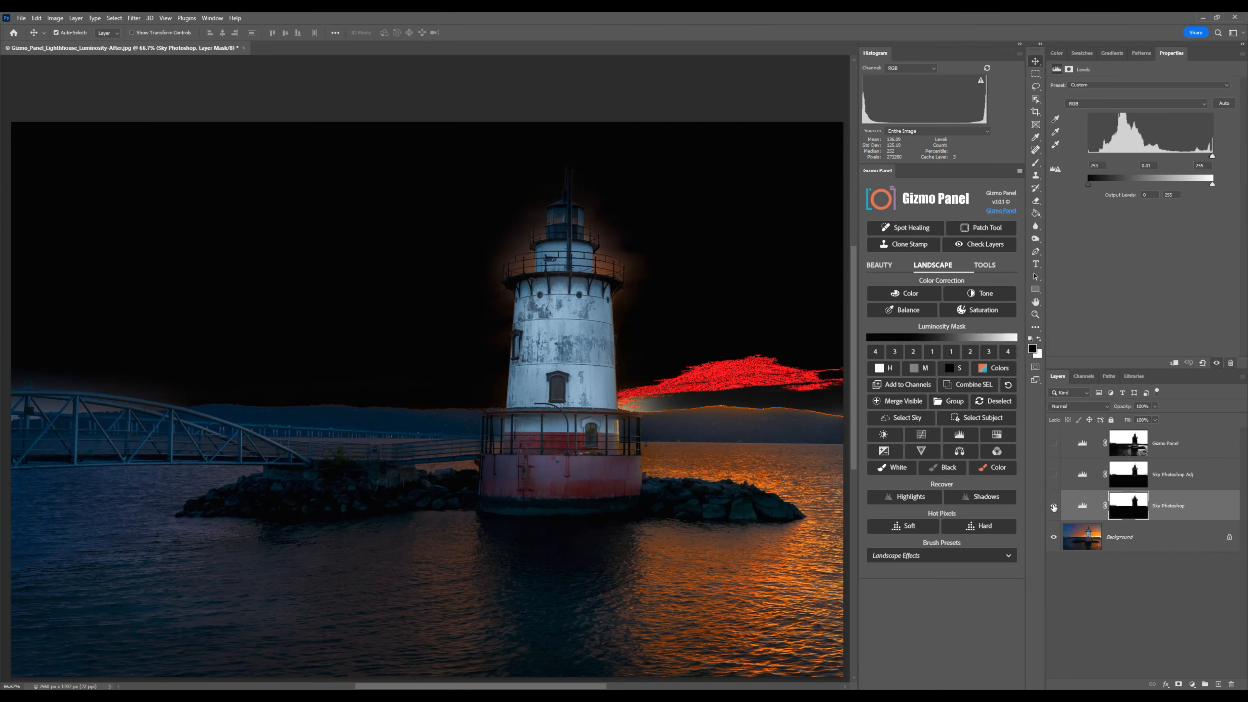
{"action": "left_click", "coordinate": [1054, 506]}
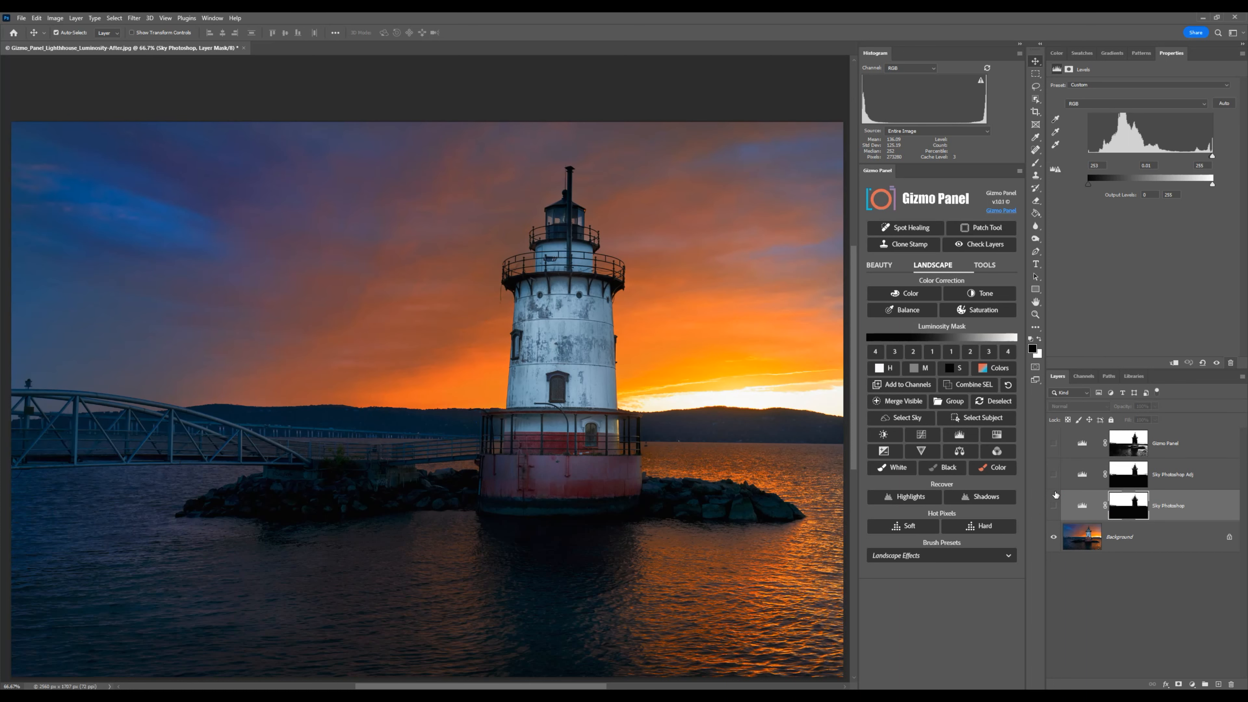
{"action": "left_click", "coordinate": [1054, 475]}
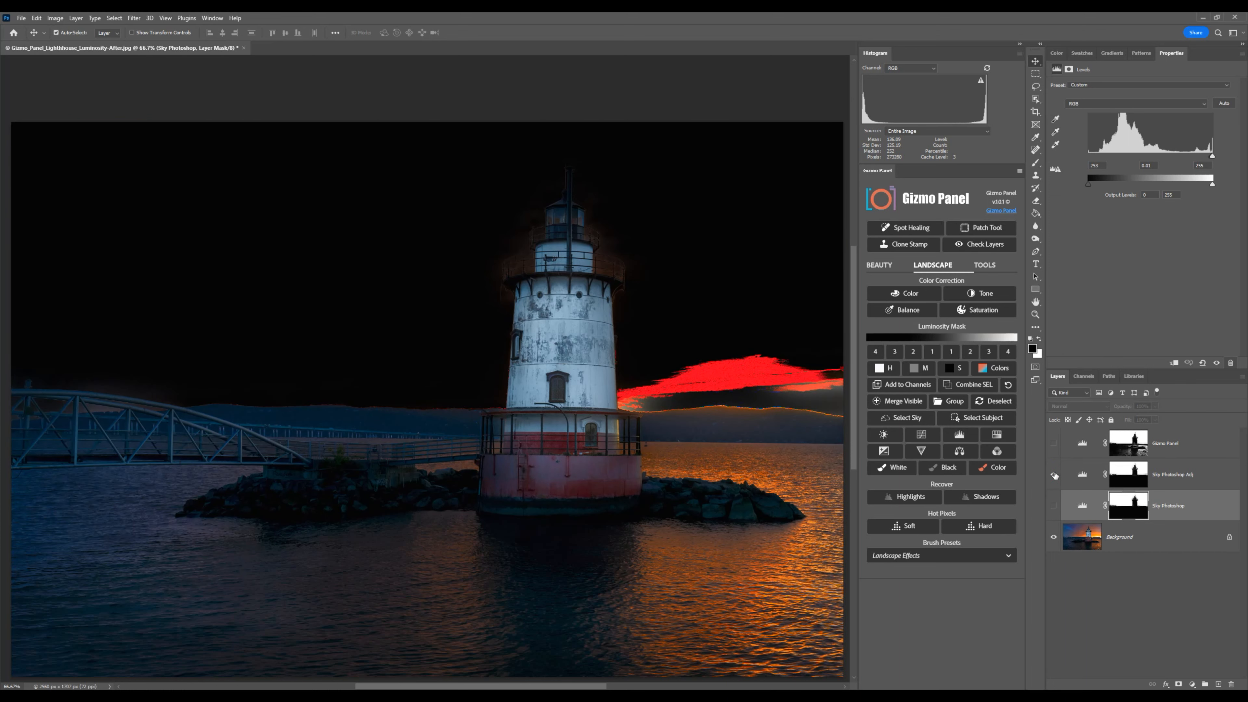
{"action": "left_click", "coordinate": [1054, 475]}
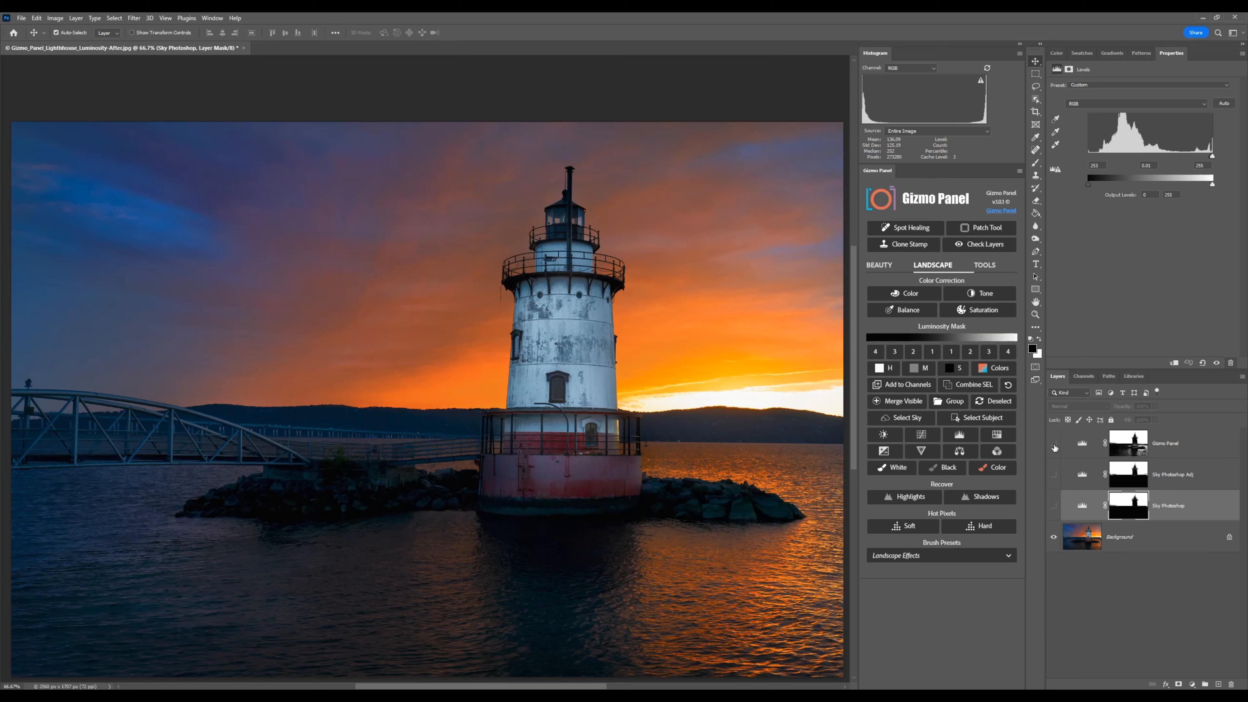
{"action": "left_click", "coordinate": [1054, 444]}
{"action": "left_click", "coordinate": [1054, 445]}
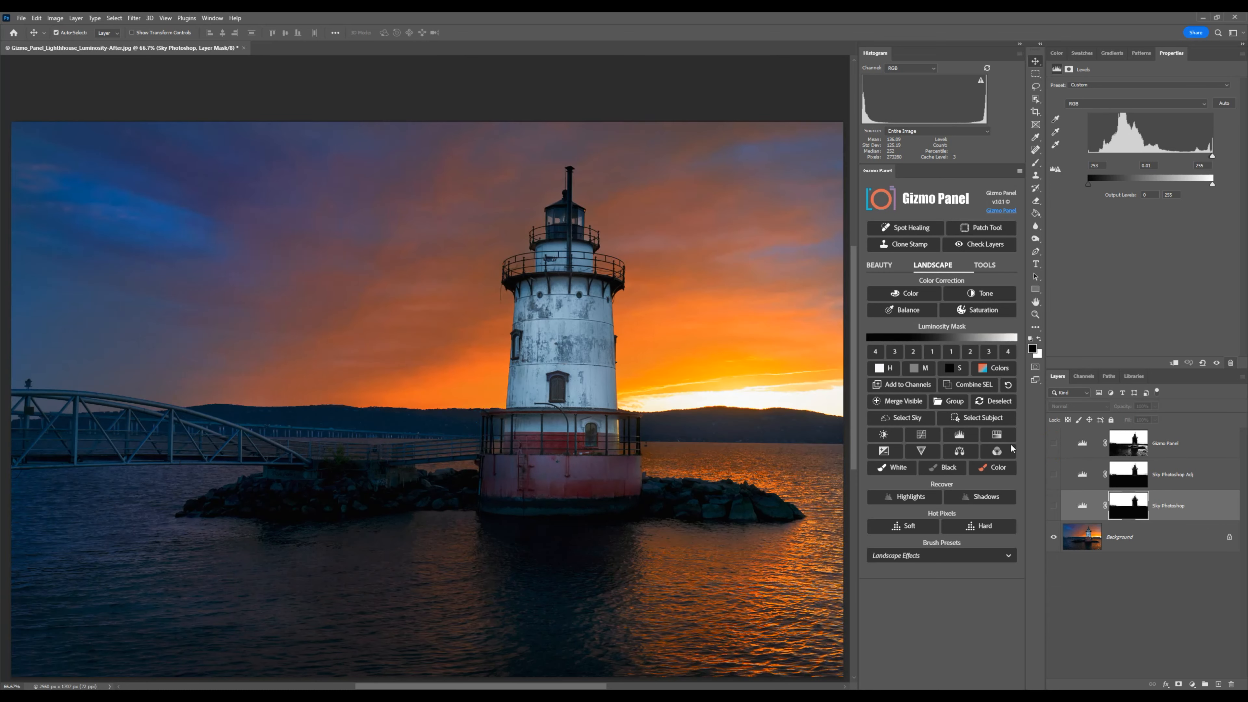